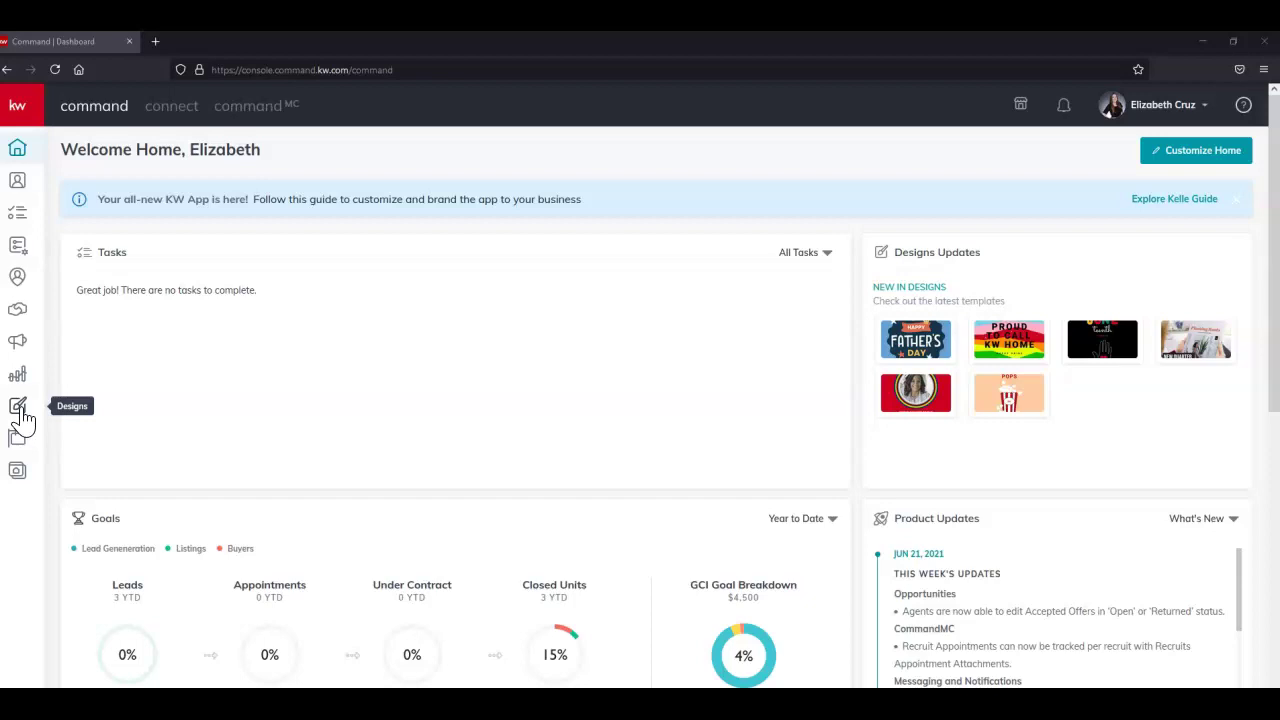
Expand the KW Command sidebar from the kw logo so section names appear beside their icons.
click(20, 108)
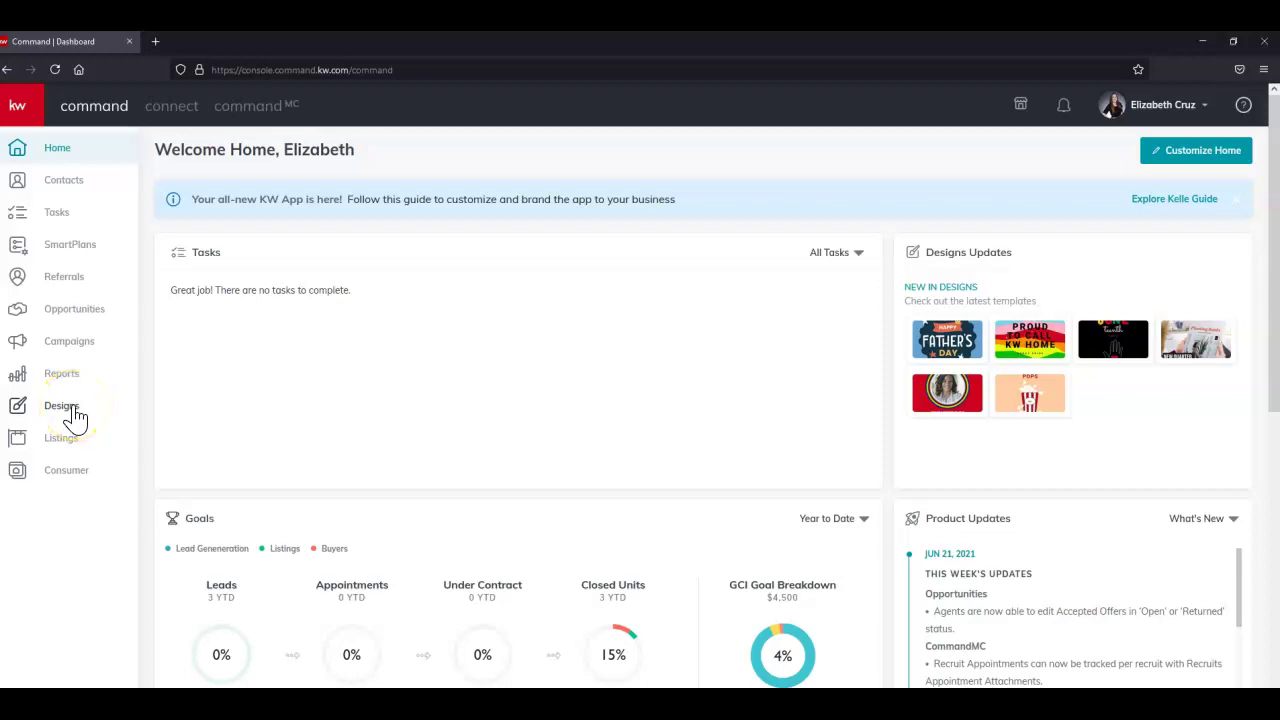
Go to Designs and filter My Design Templates to Print, listing the flyers.
click(62, 406)
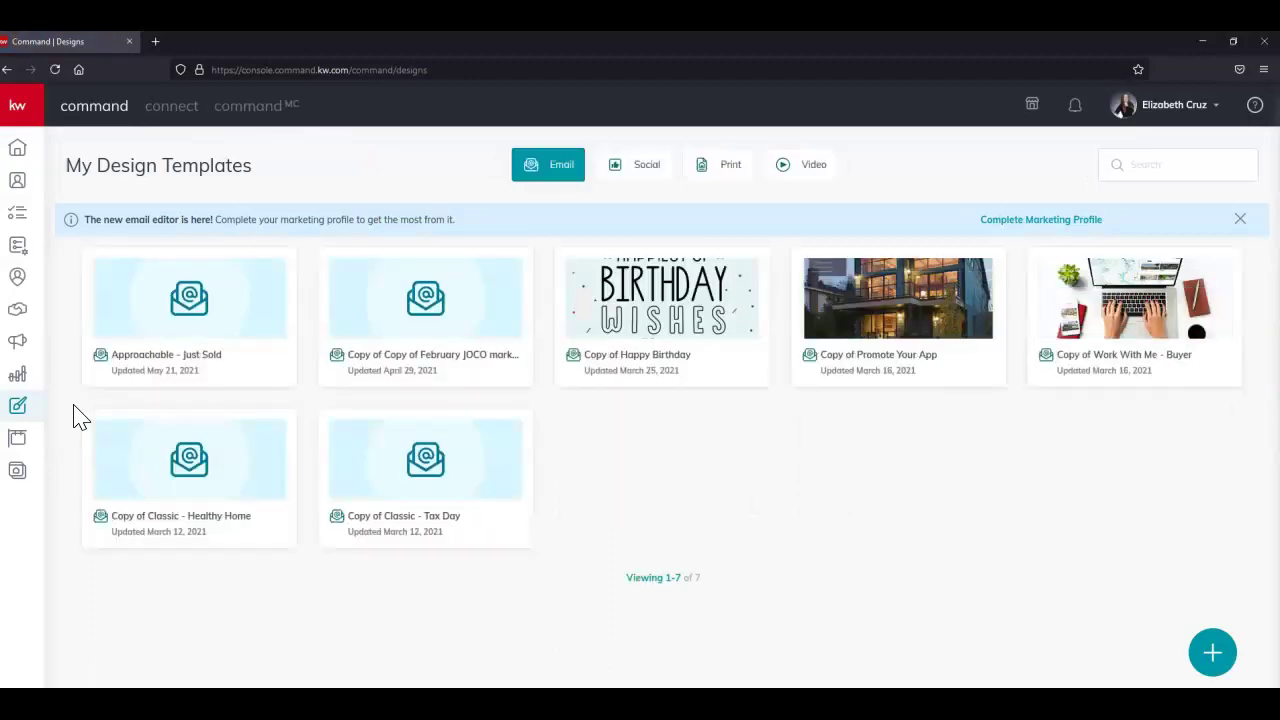
click(737, 176)
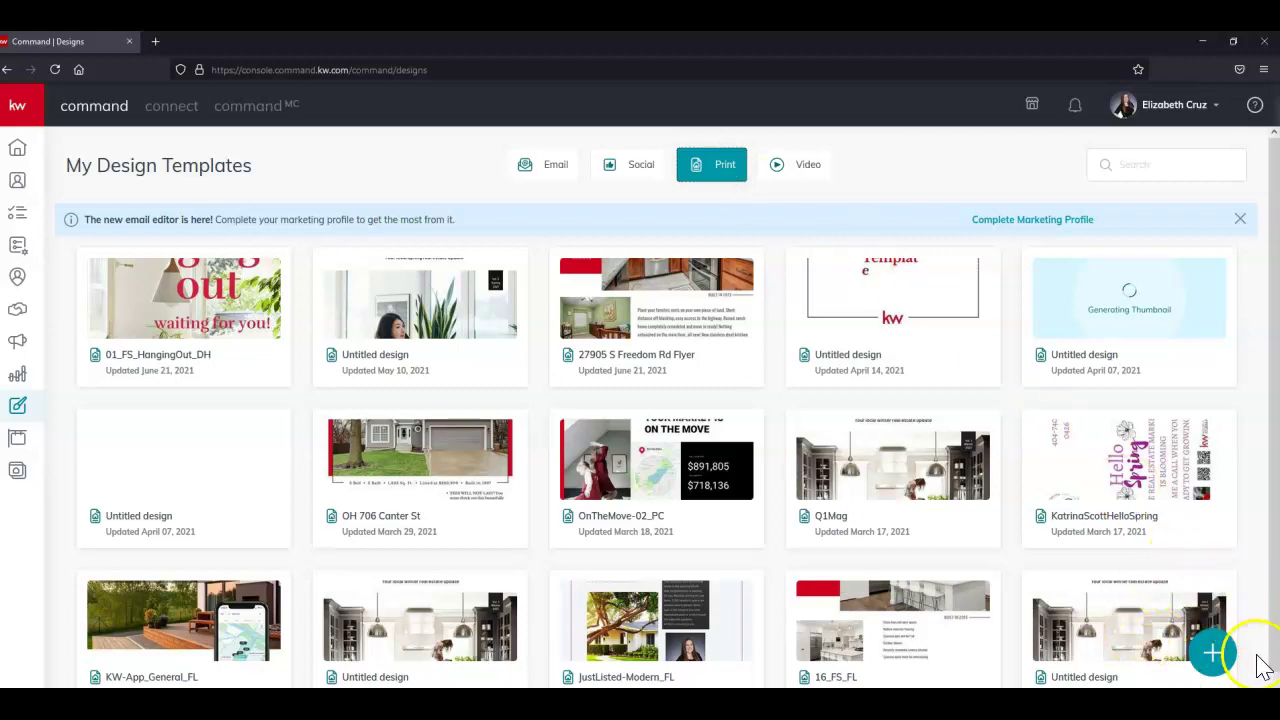
mouse_move(1225, 620)
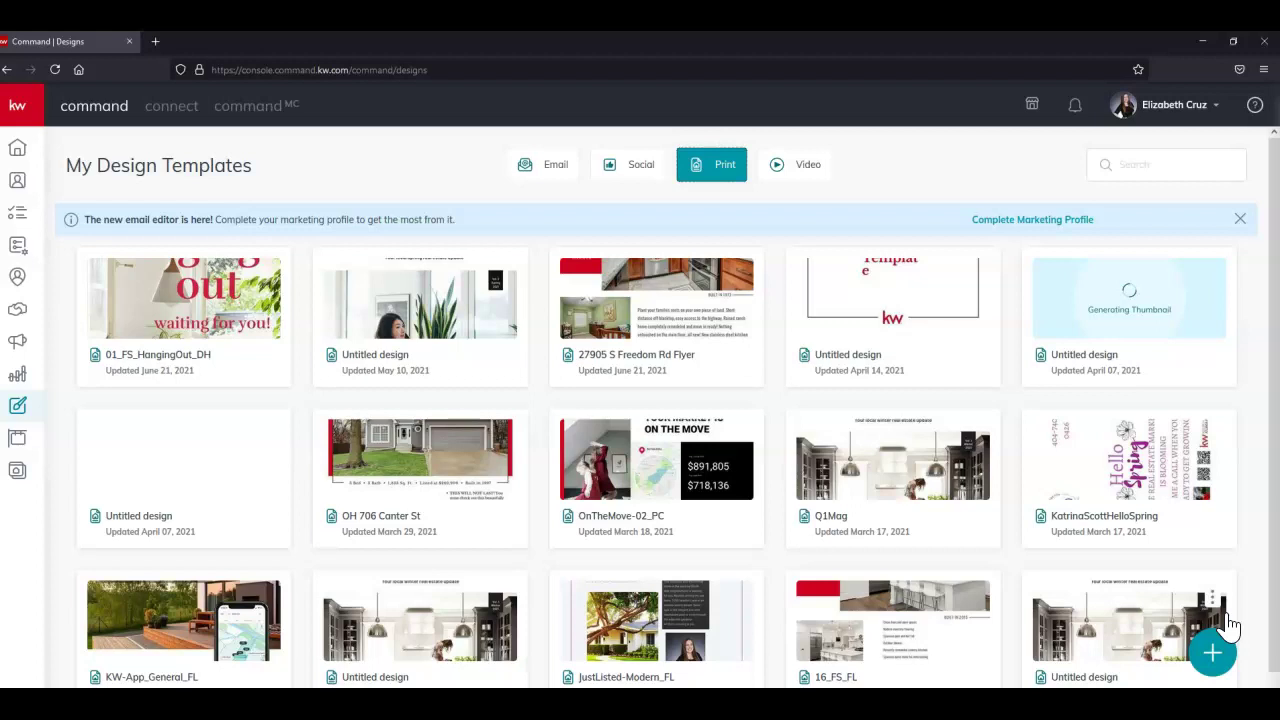
mouse_move(686, 320)
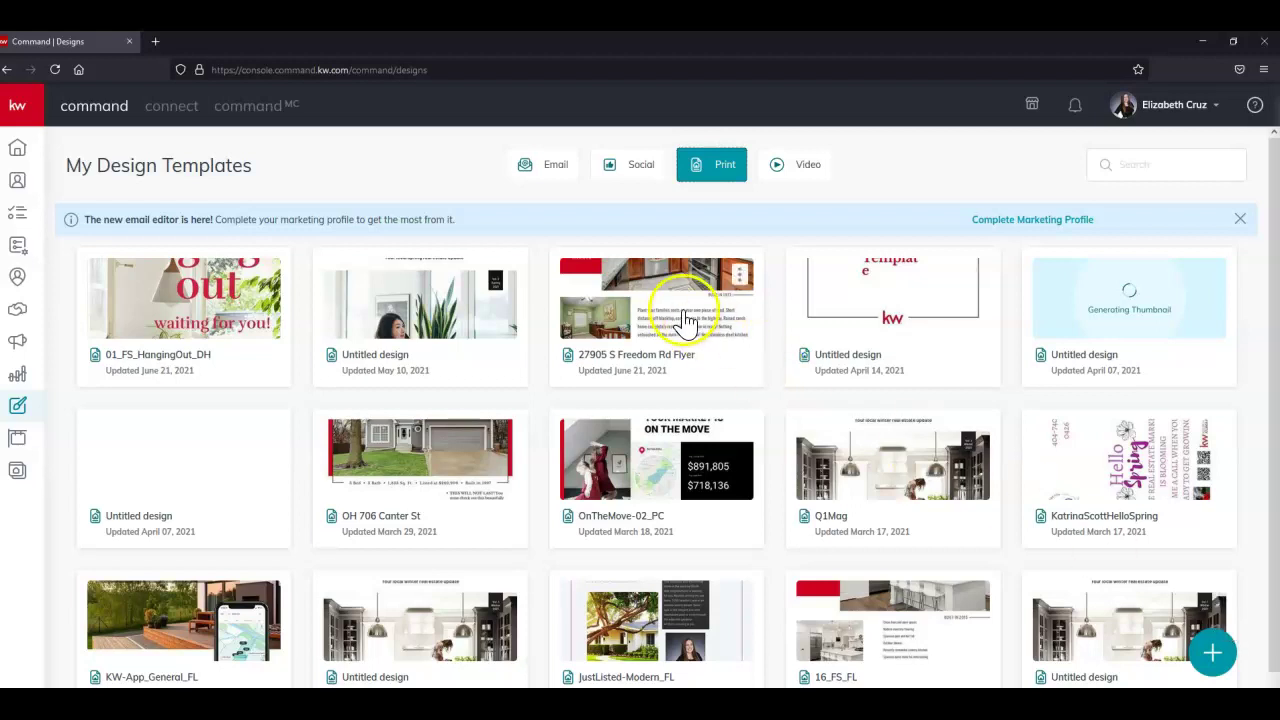
click(620, 287)
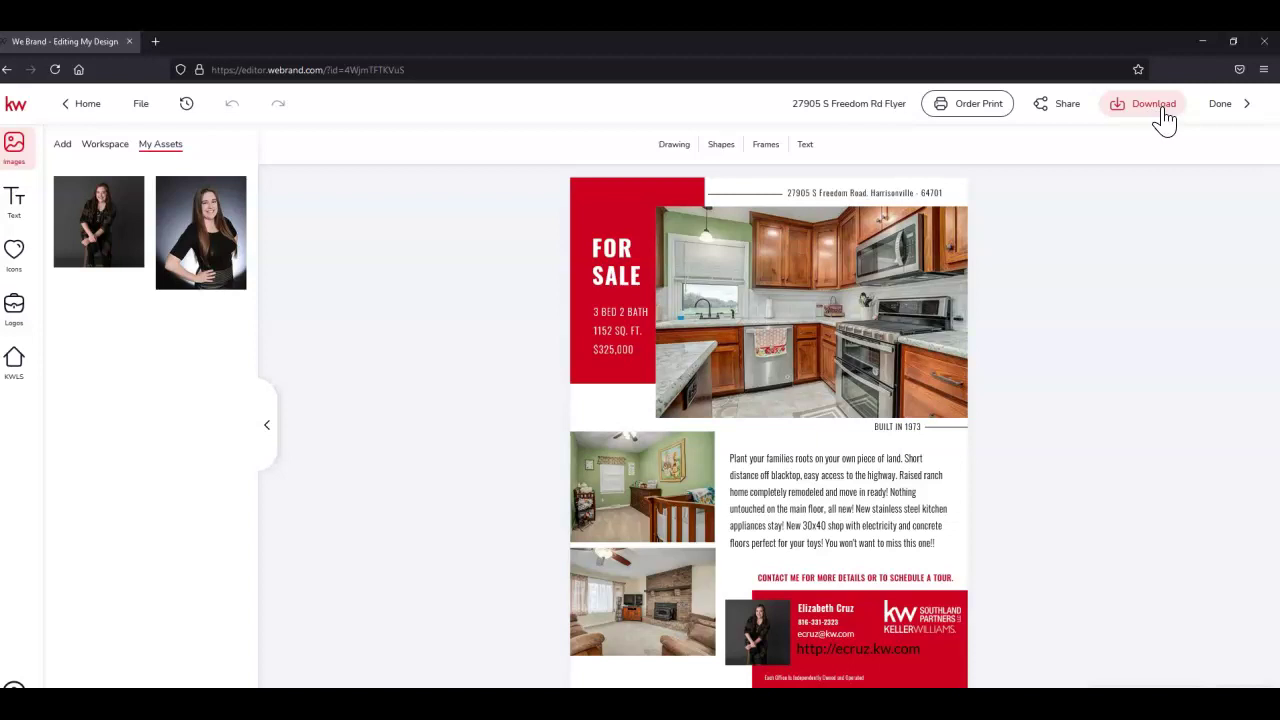
click(1165, 118)
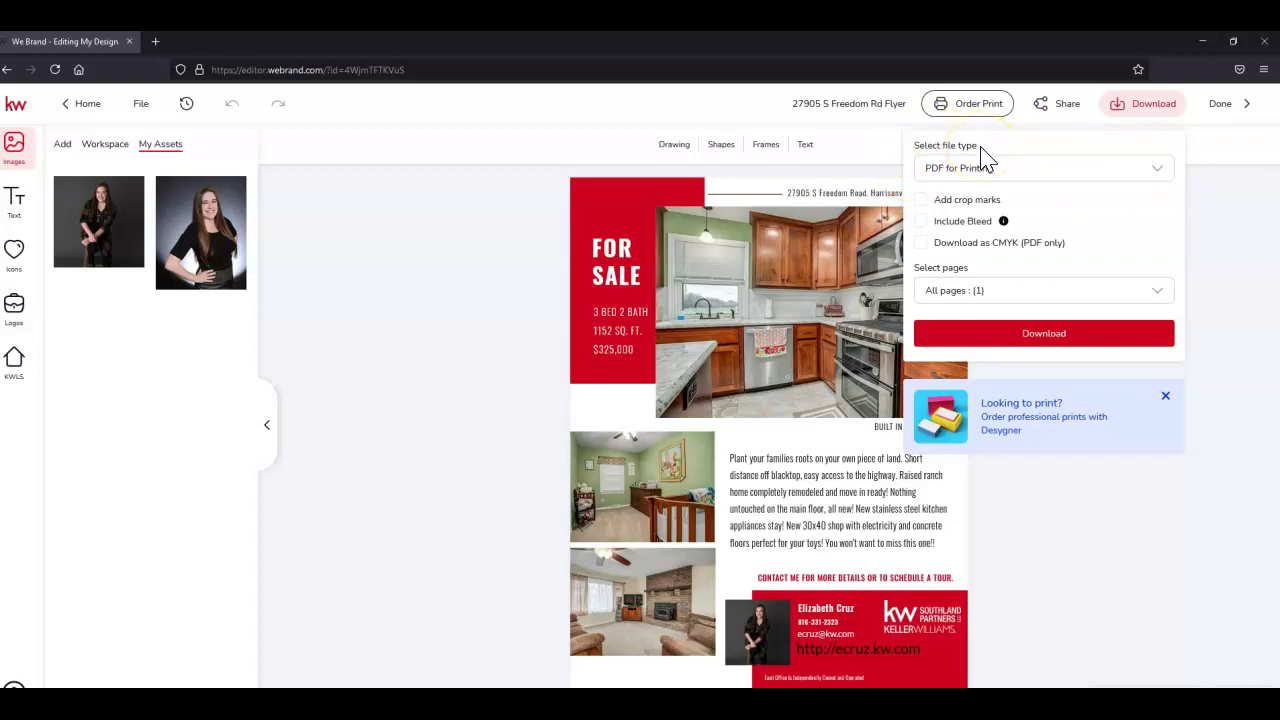
List the flyer's download file types: JPG, PNG, PDF Standard and PDF for Printing.
click(1158, 172)
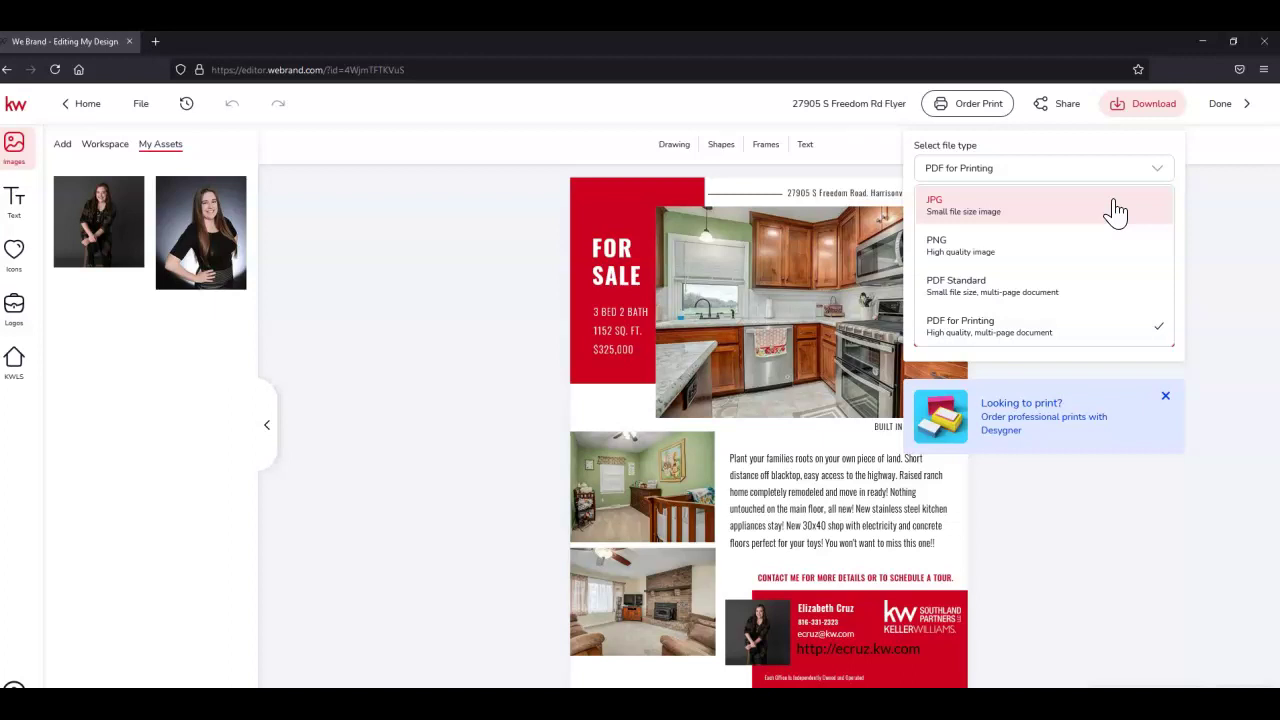
click(1118, 222)
click(1116, 228)
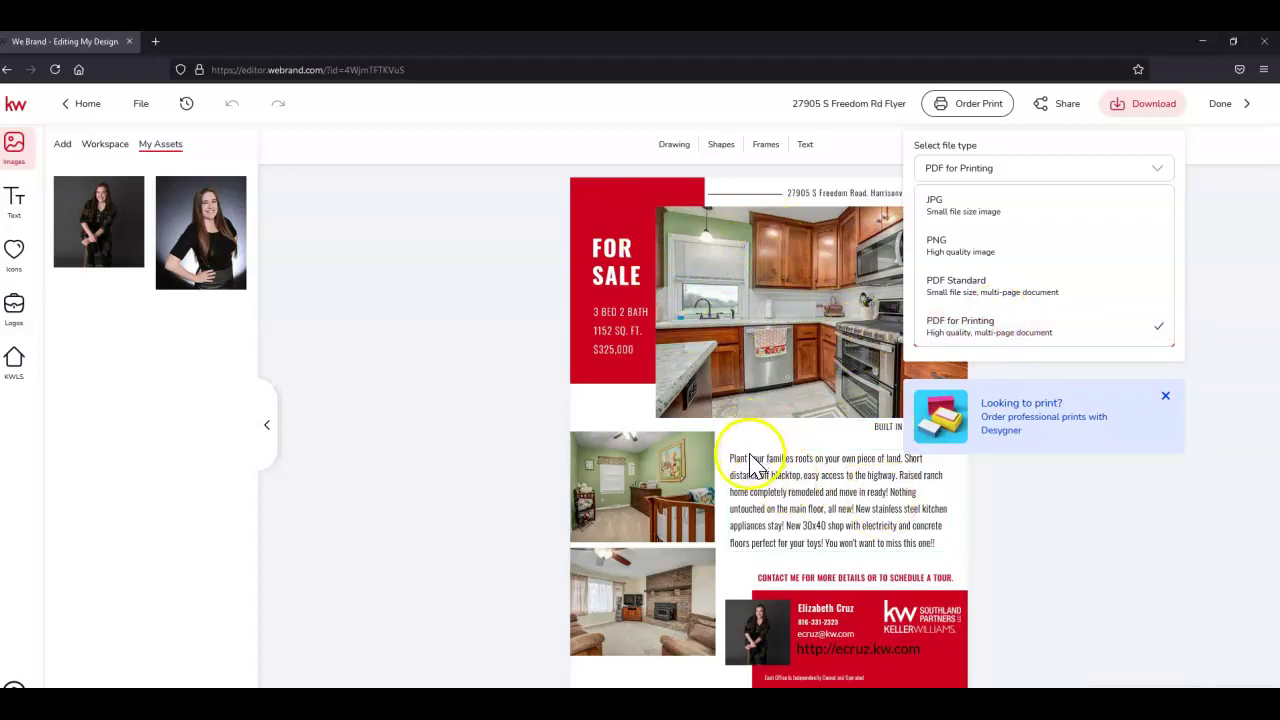
Keep PDF for Printing as the file type, leaving Add crop marks unticked.
click(1116, 338)
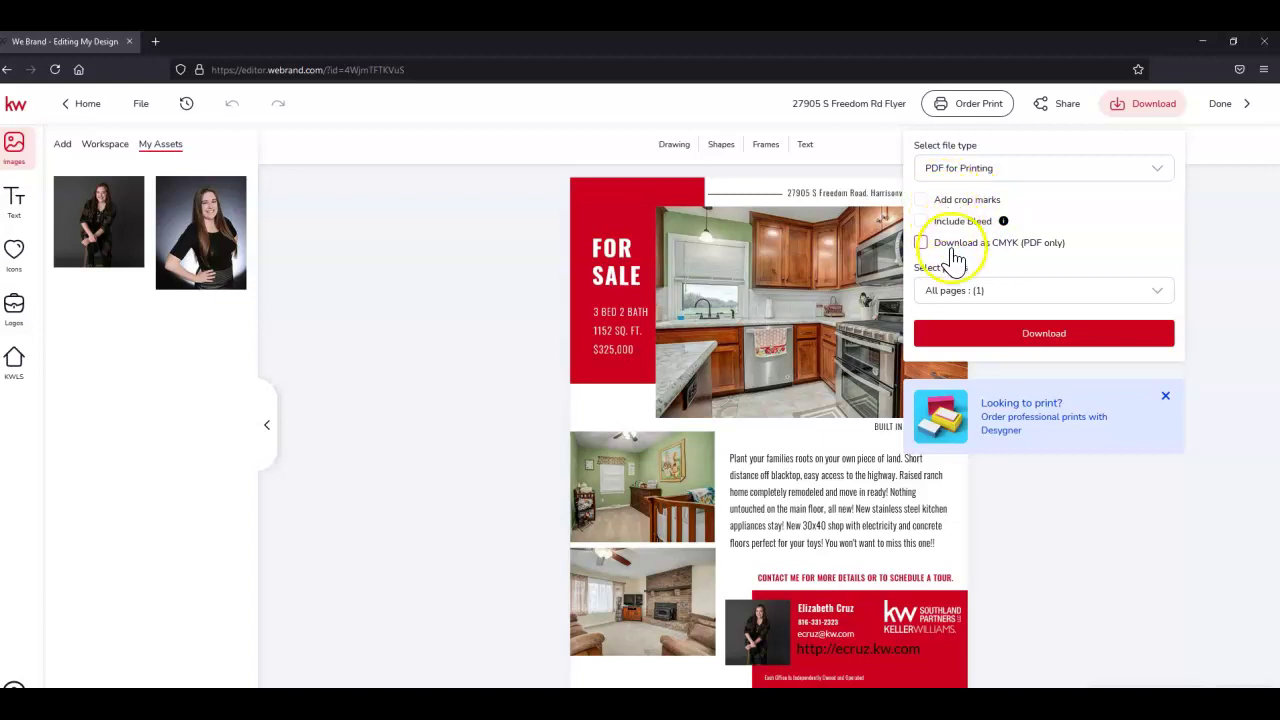
click(952, 202)
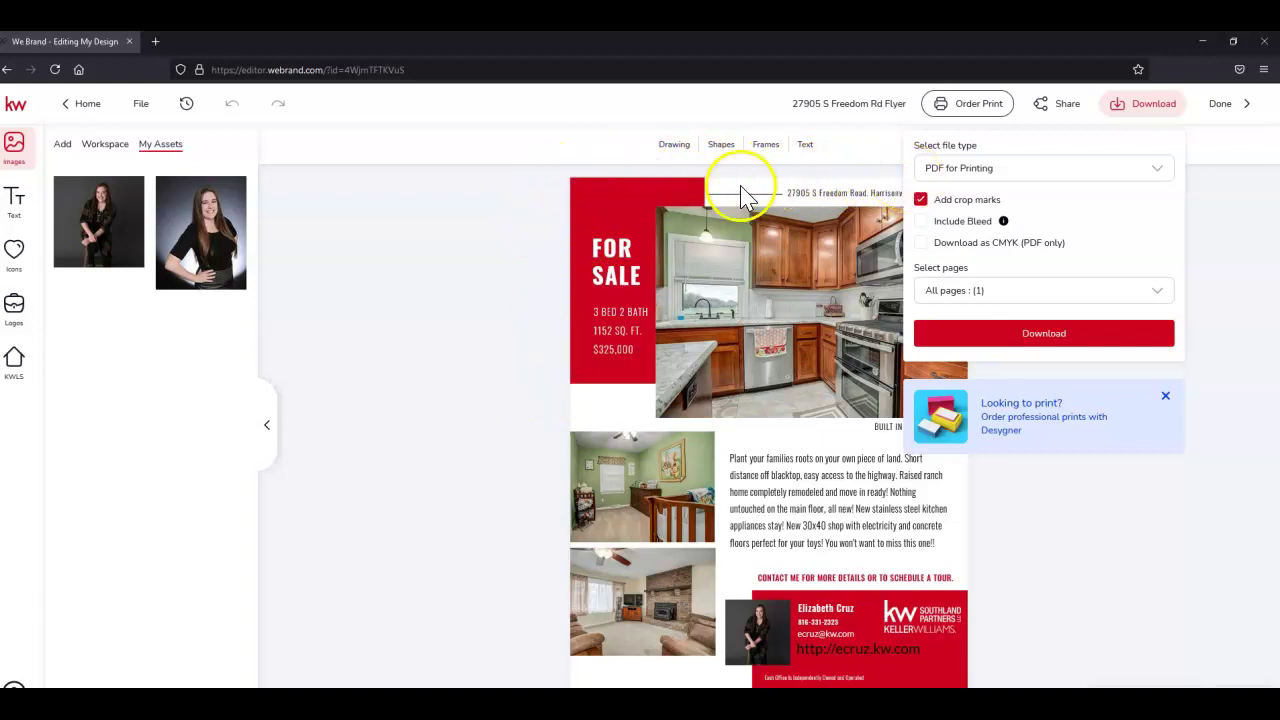
click(920, 200)
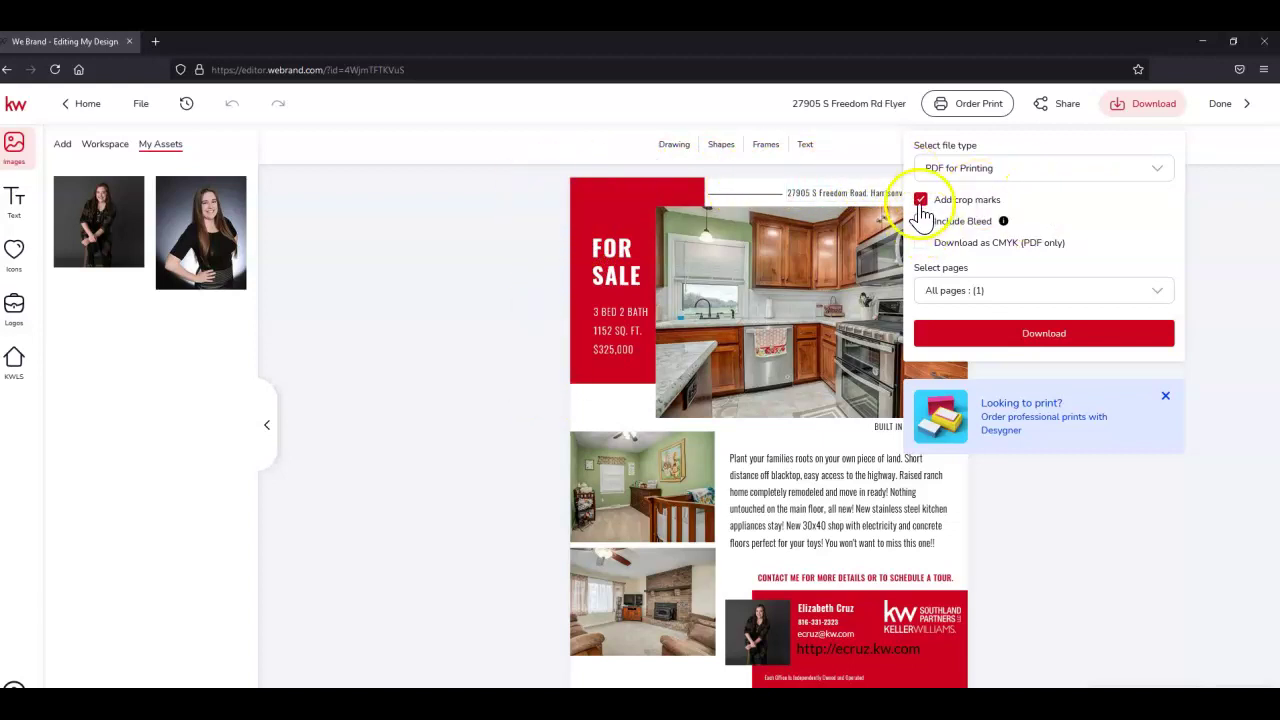
Turn on Include Bleed, giving the print PDF 0.125 in automatic mirrored-edge bleed.
click(920, 221)
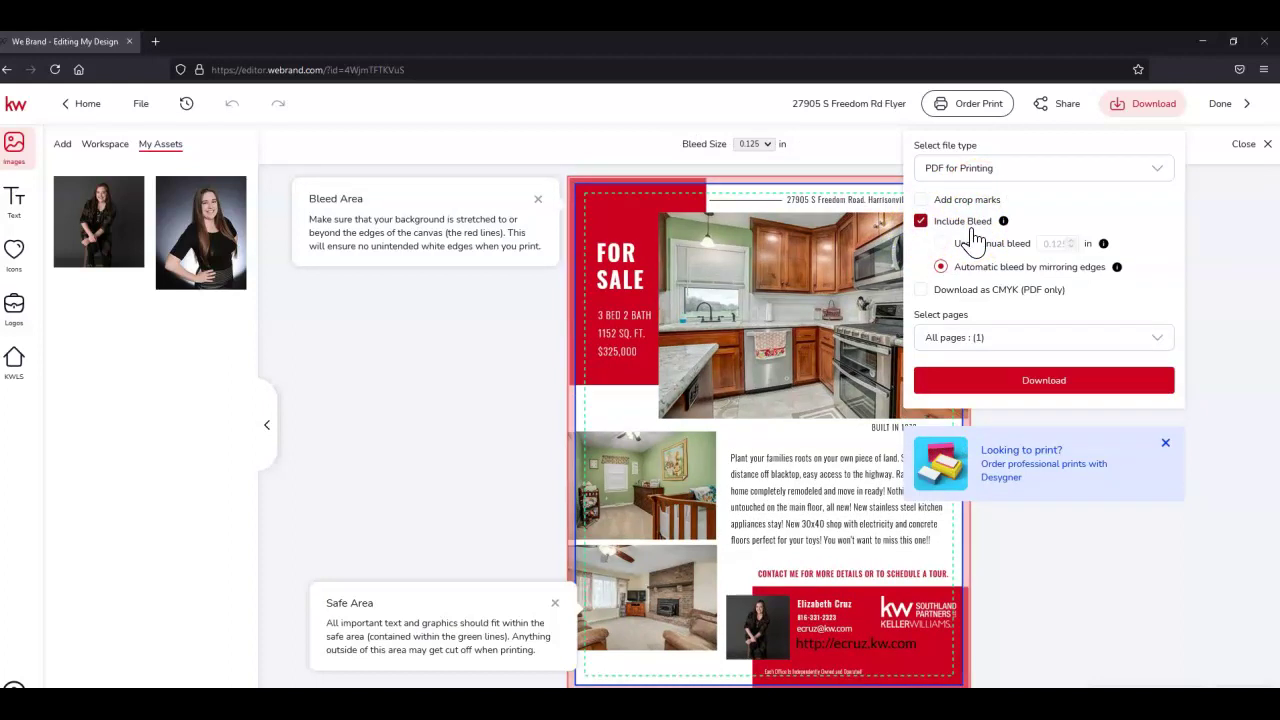
mouse_move(1003, 222)
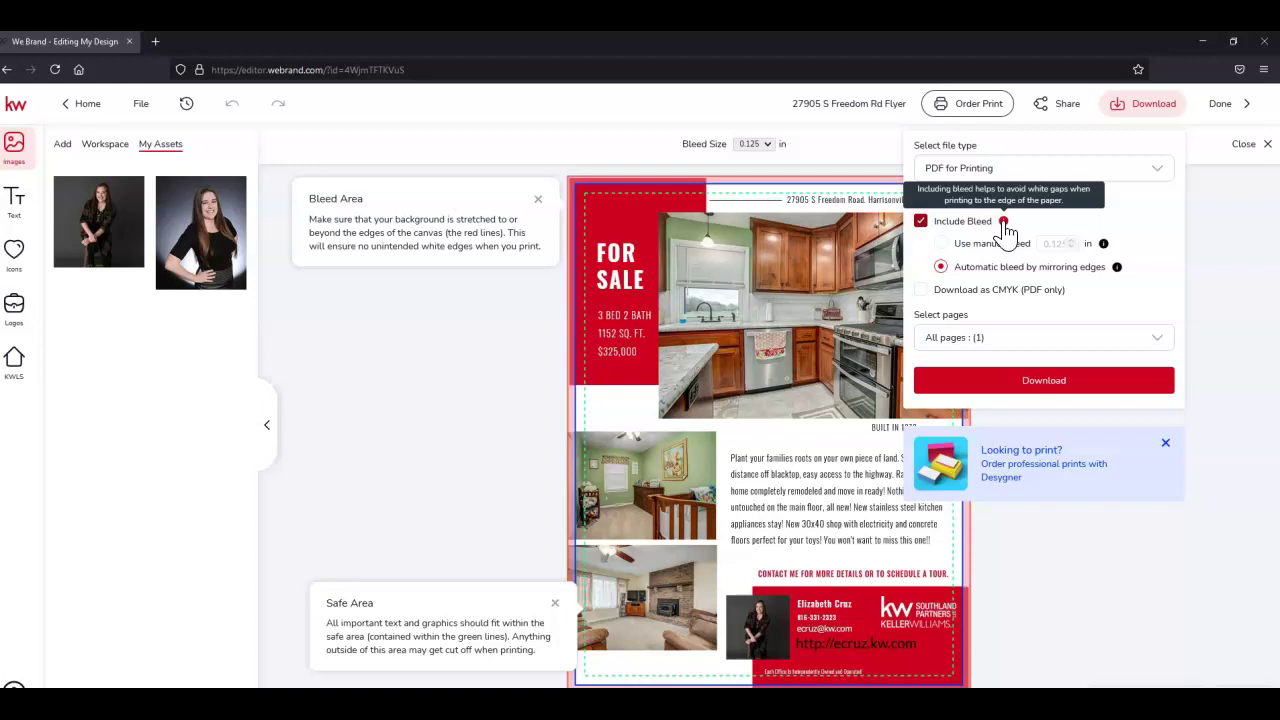
Dismiss the download settings and return to the plain flyer canvas with nothing selected.
click(940, 250)
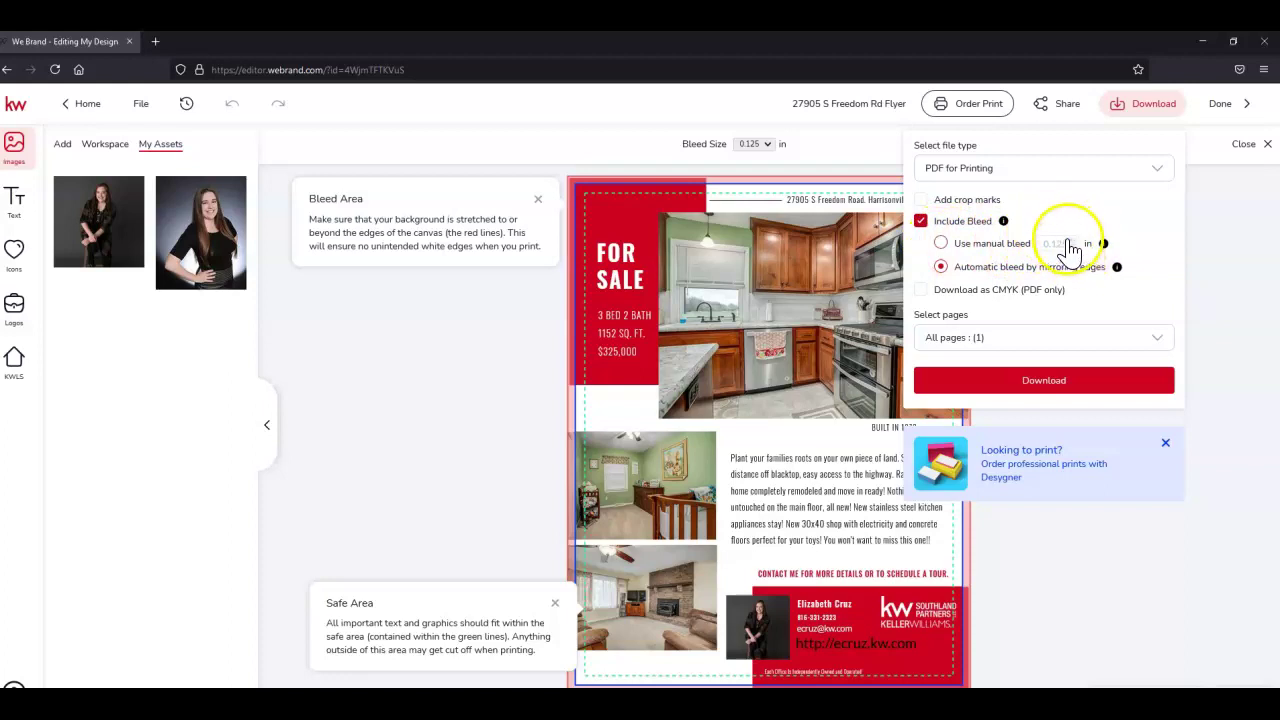
mouse_move(1104, 246)
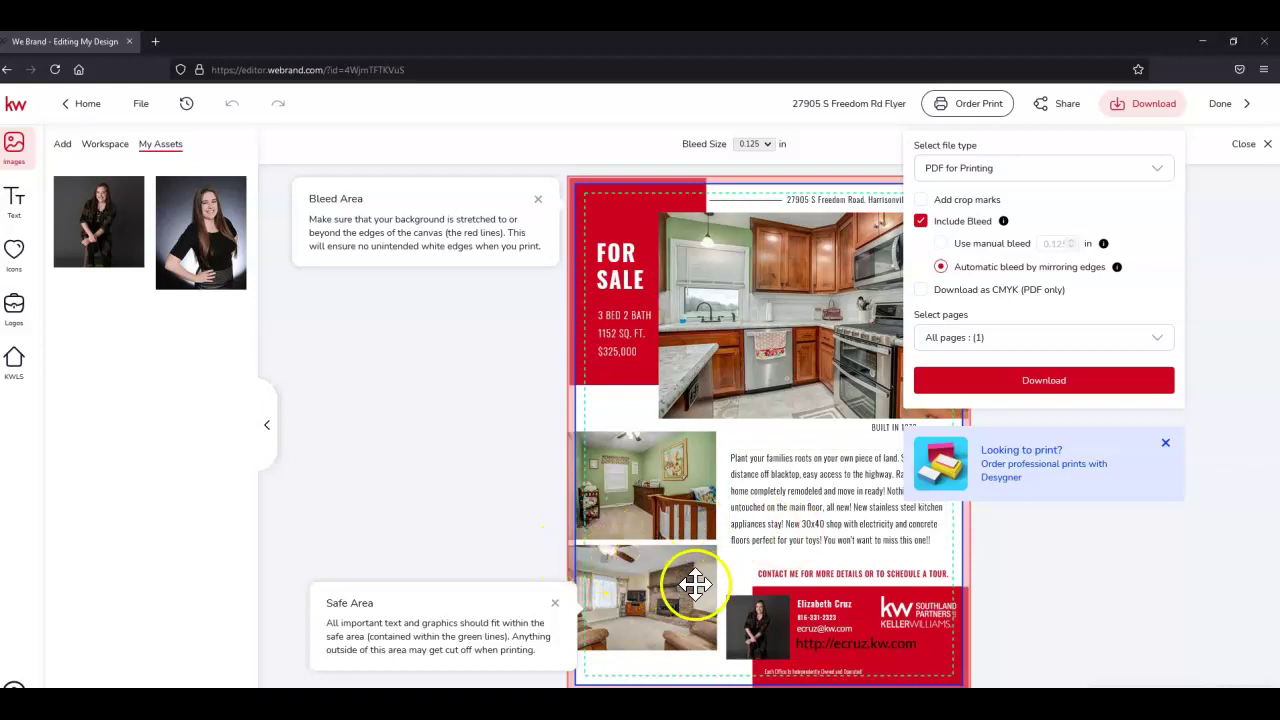
click(924, 614)
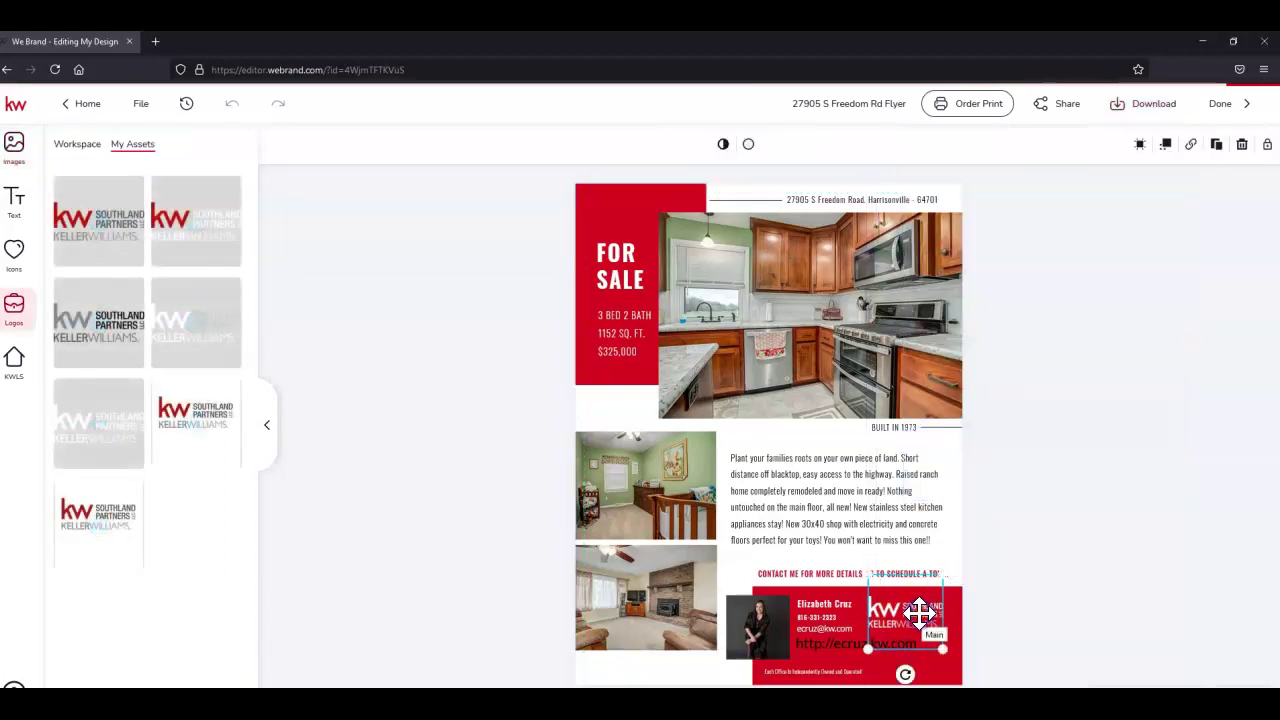
click(993, 616)
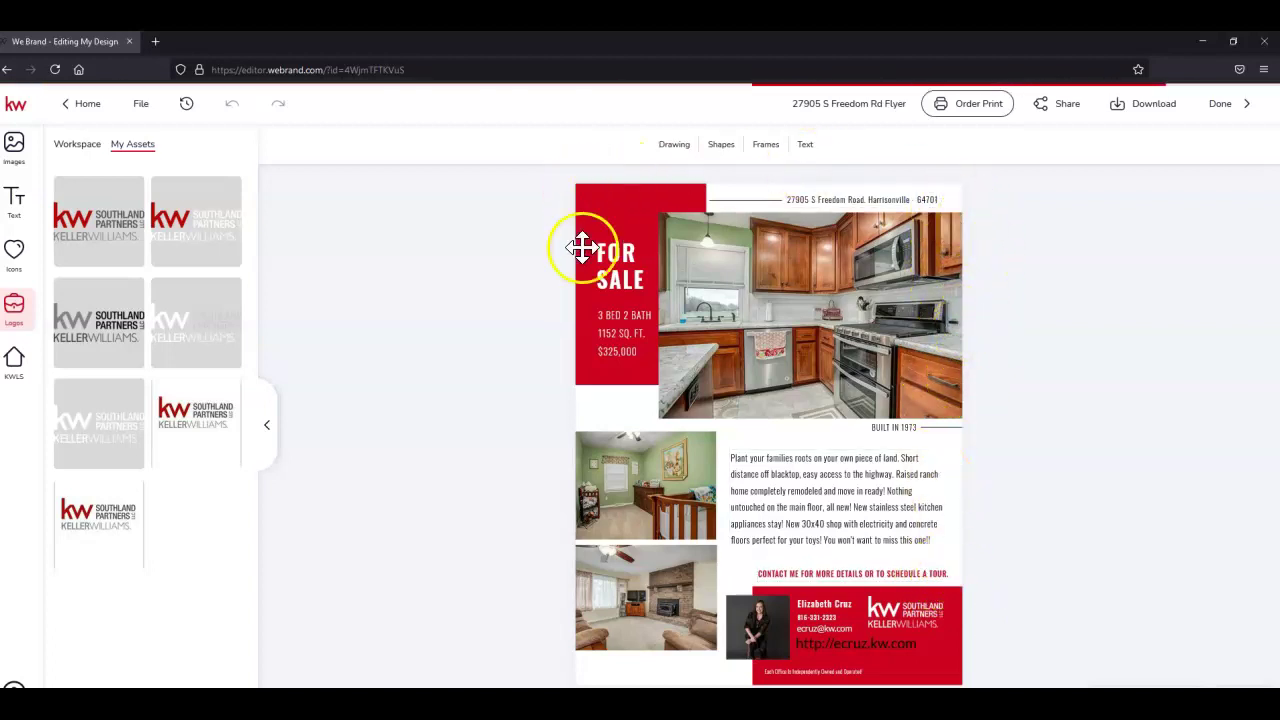
click(1148, 105)
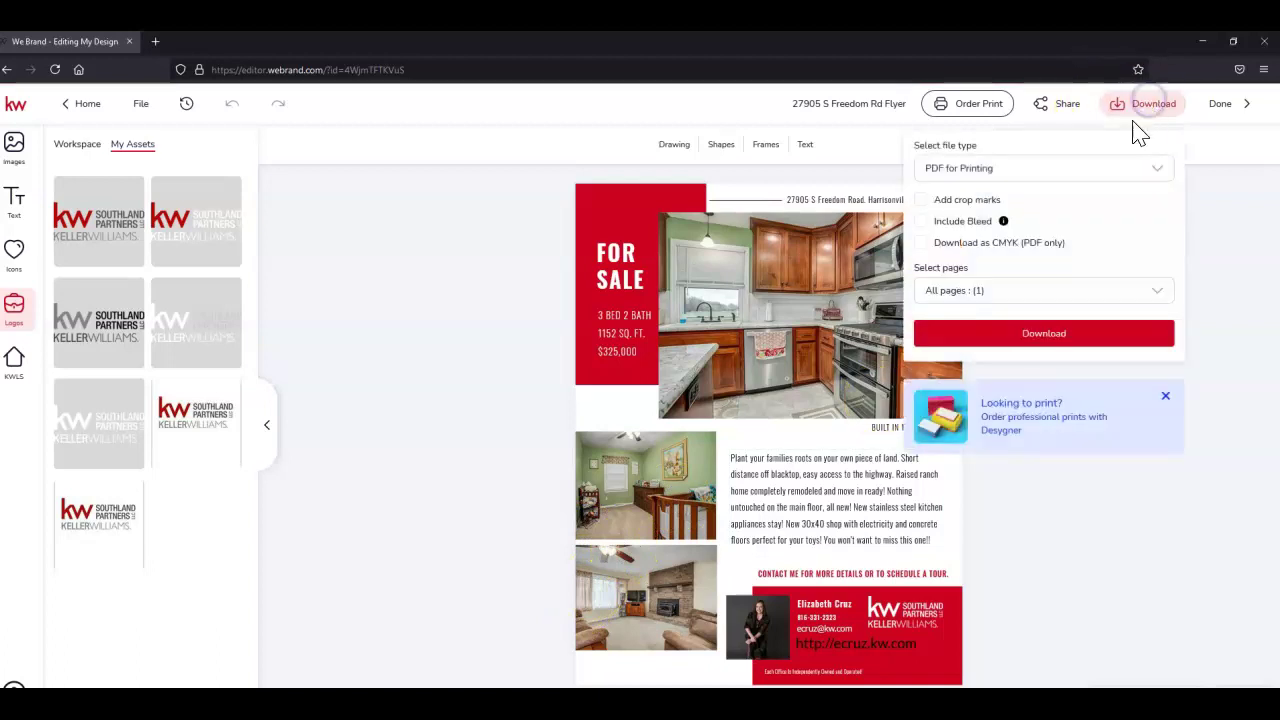
mouse_move(1008, 222)
click(920, 221)
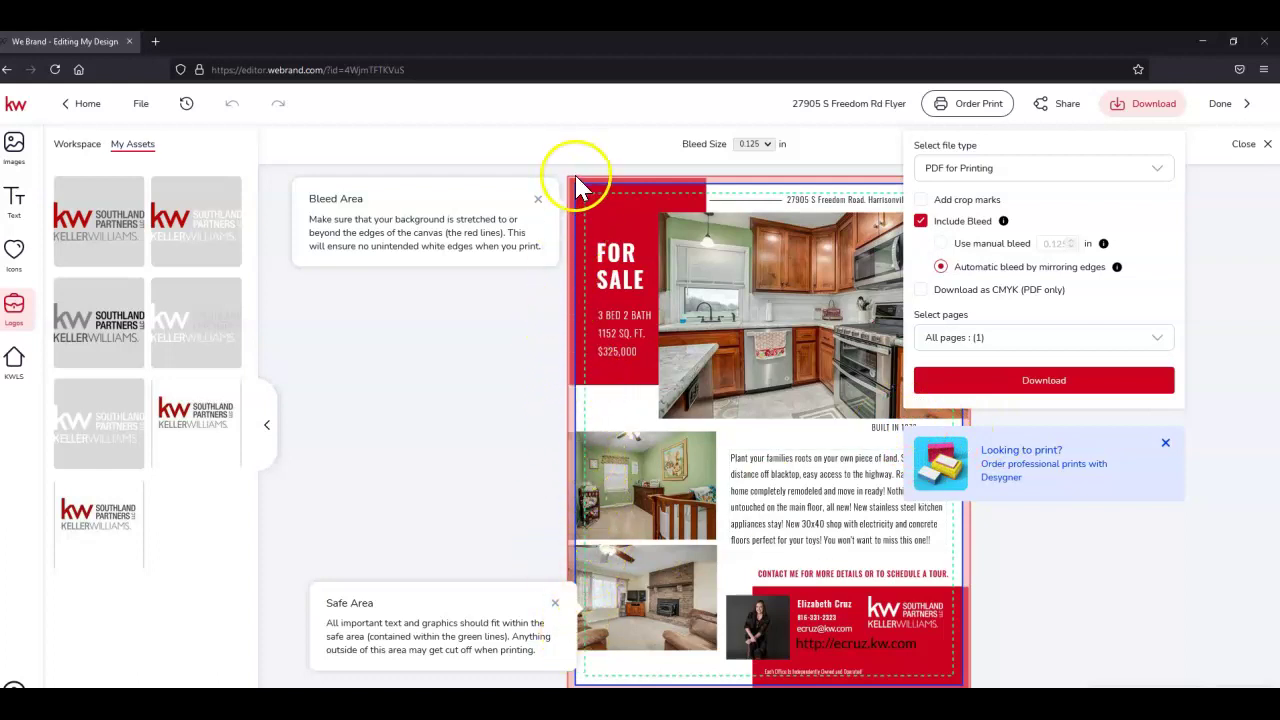
click(594, 250)
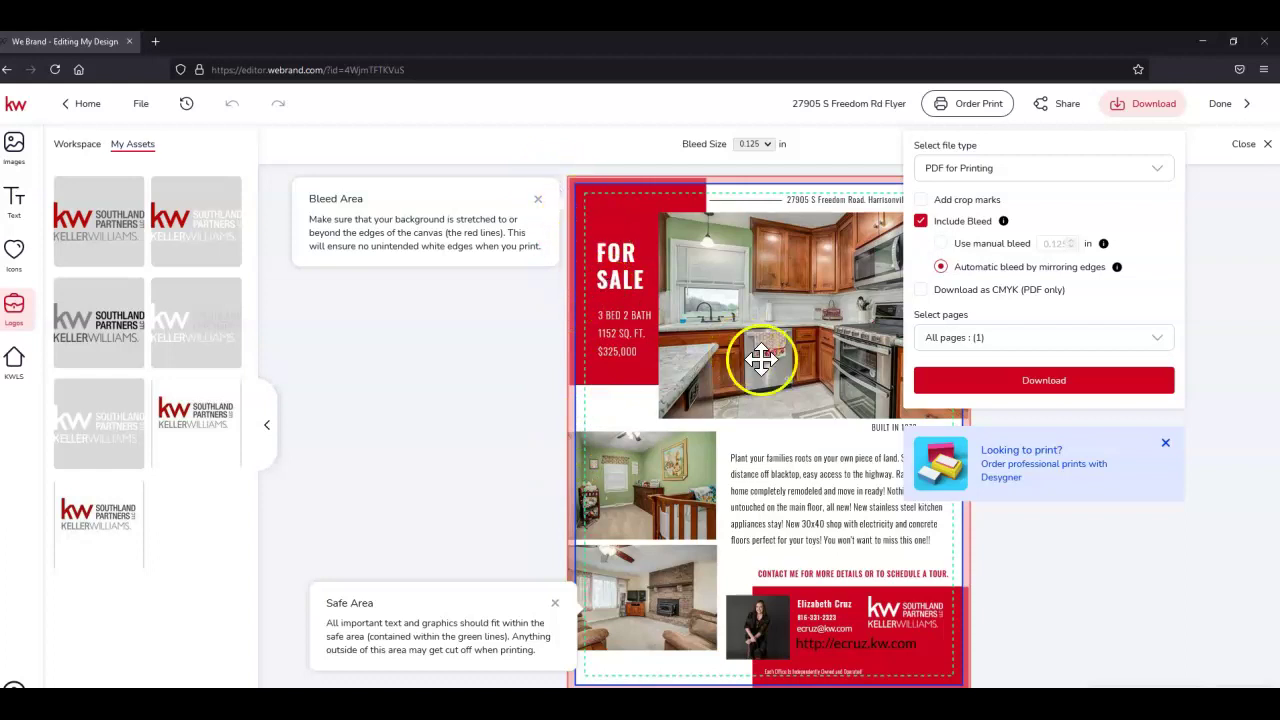
click(514, 466)
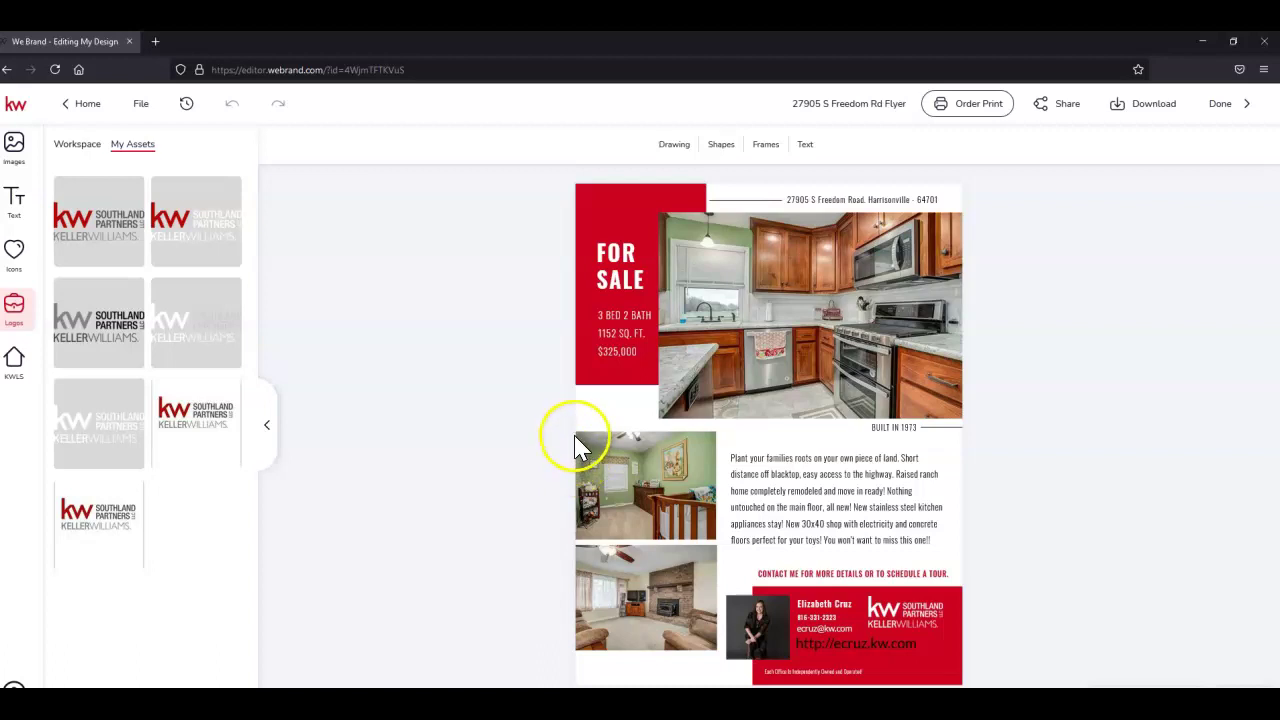
Reopen Download with PDF for Printing and Include Bleed (automatic mirrored edges) ticked.
click(1148, 113)
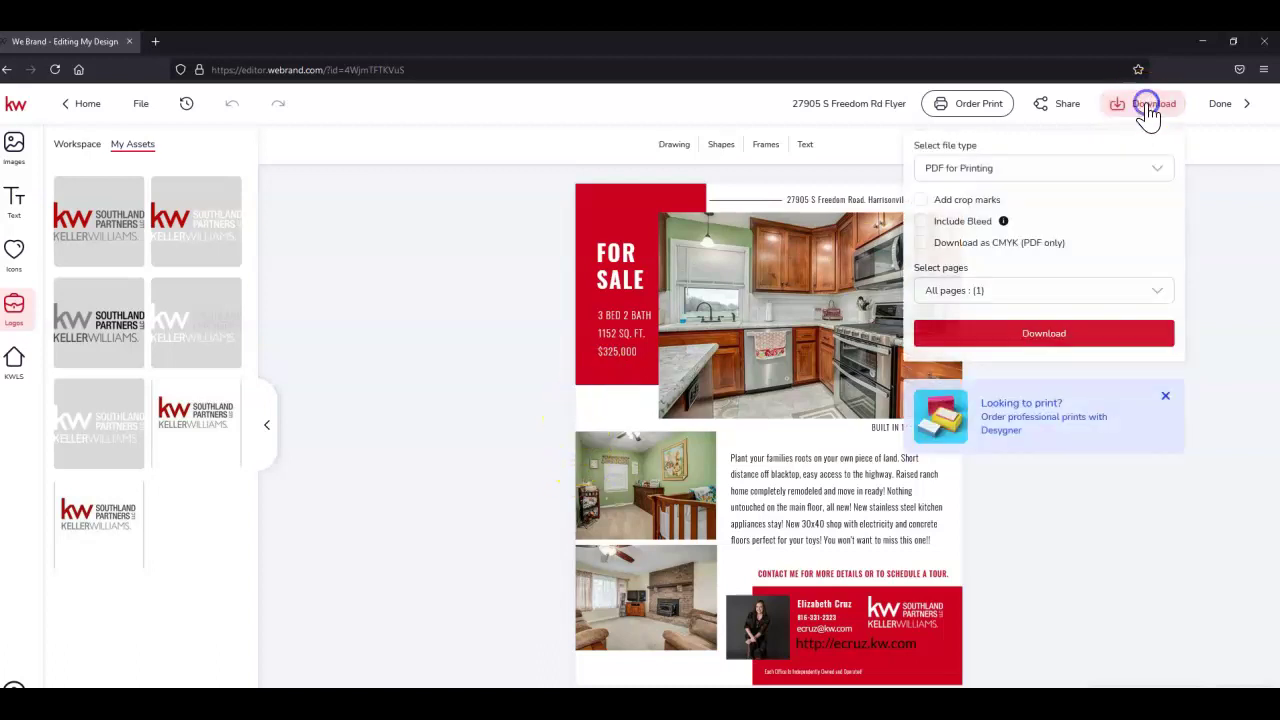
click(920, 222)
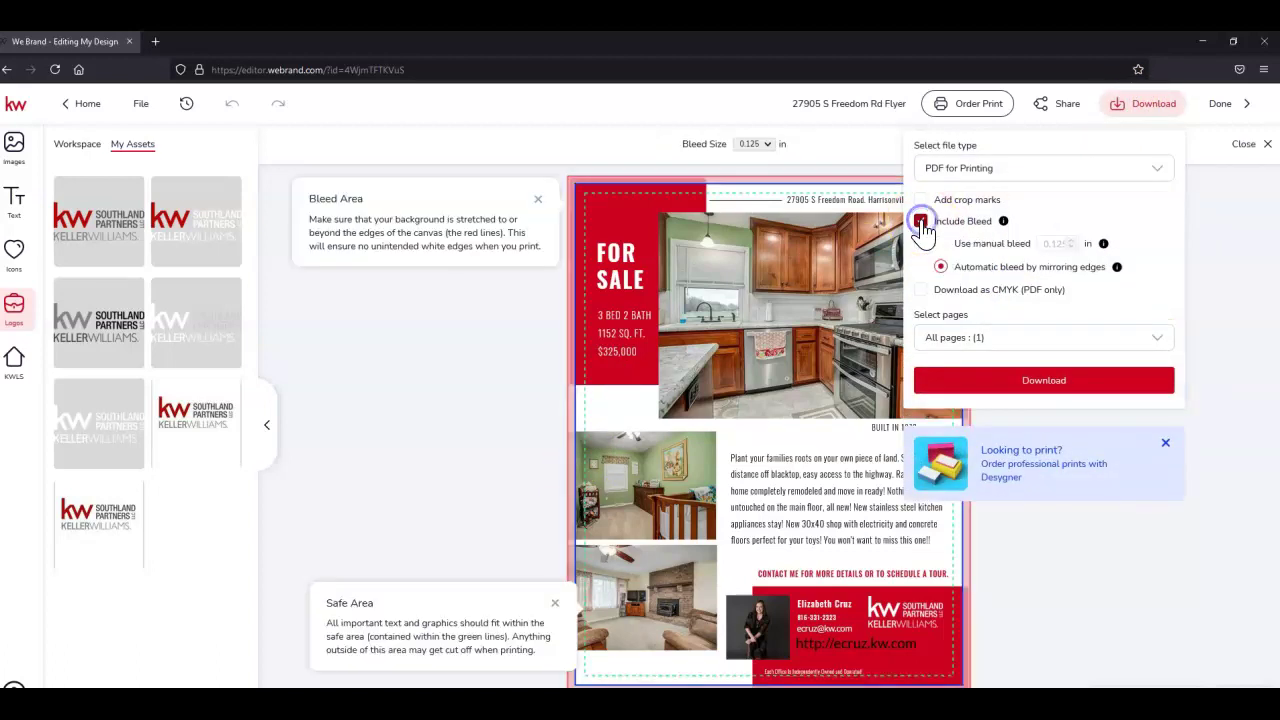
click(572, 422)
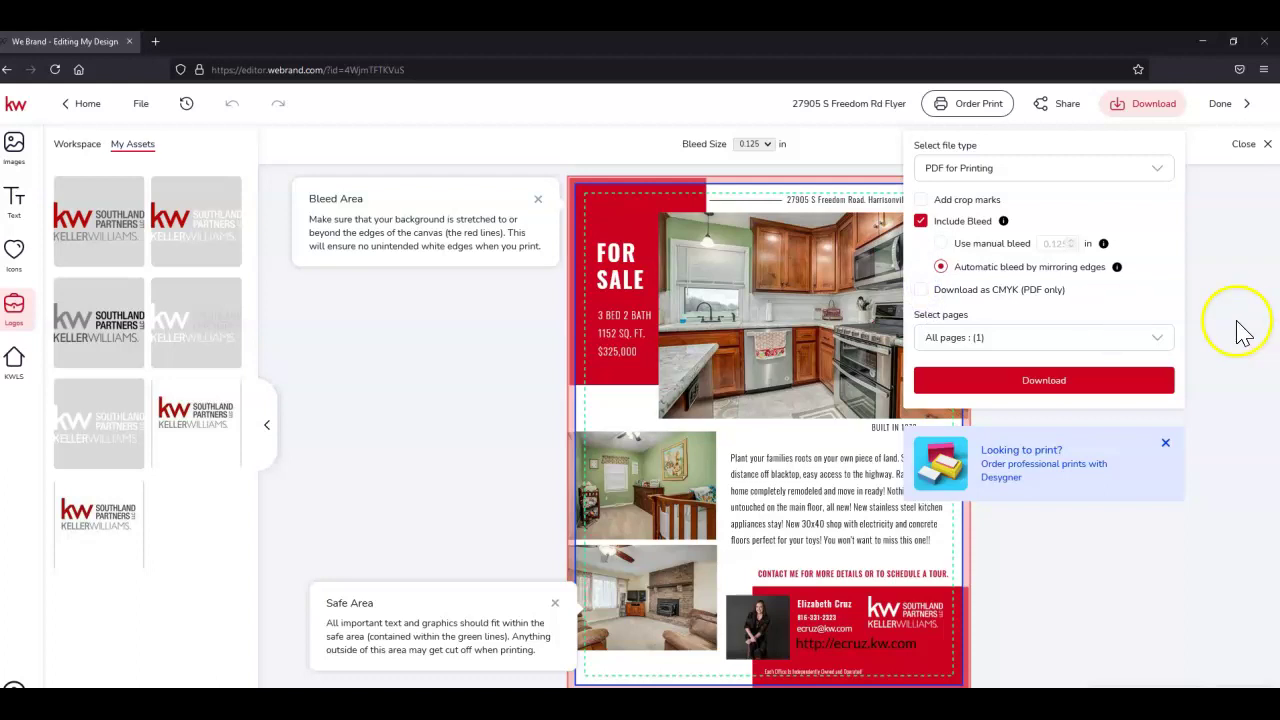
click(1158, 340)
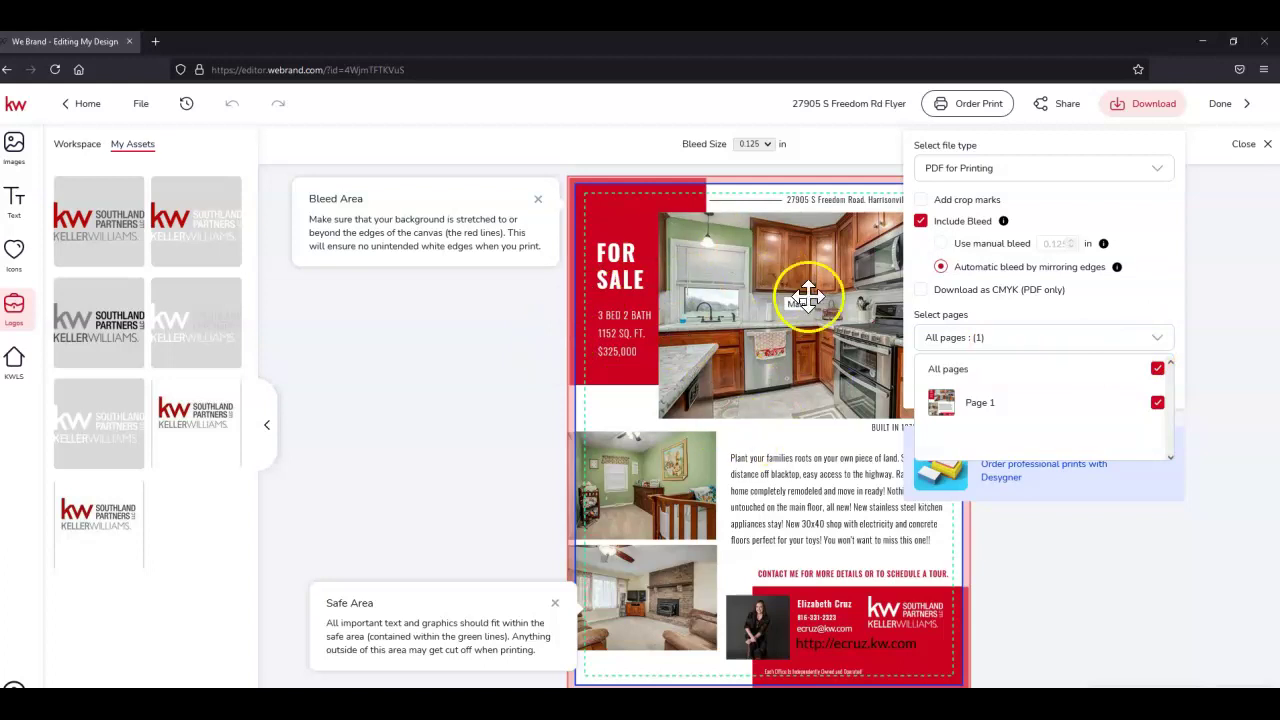
click(1158, 342)
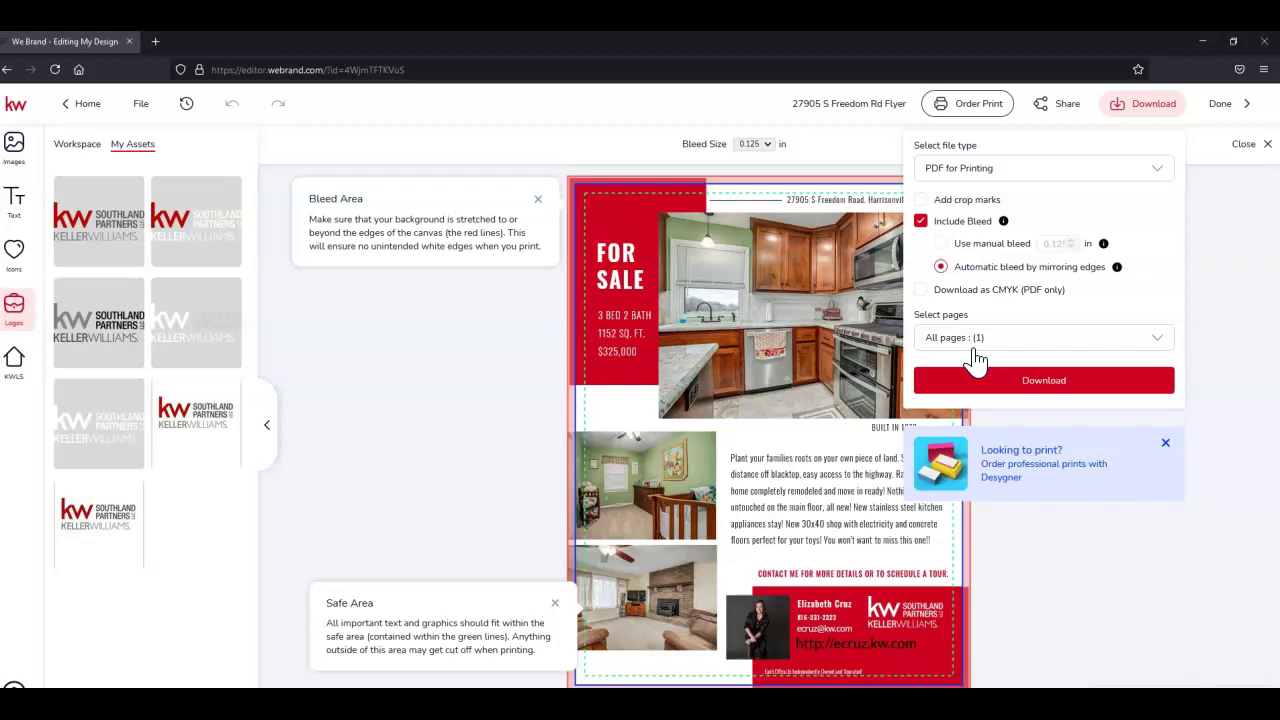
click(1158, 340)
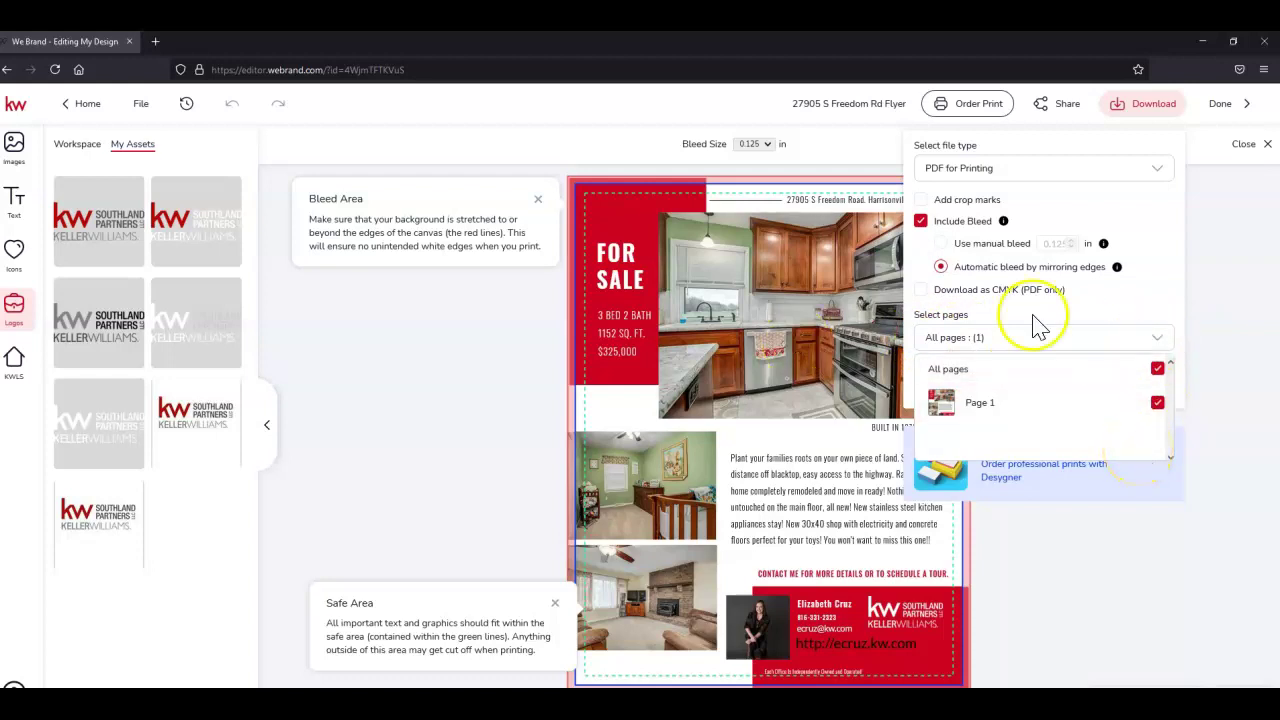
click(1162, 340)
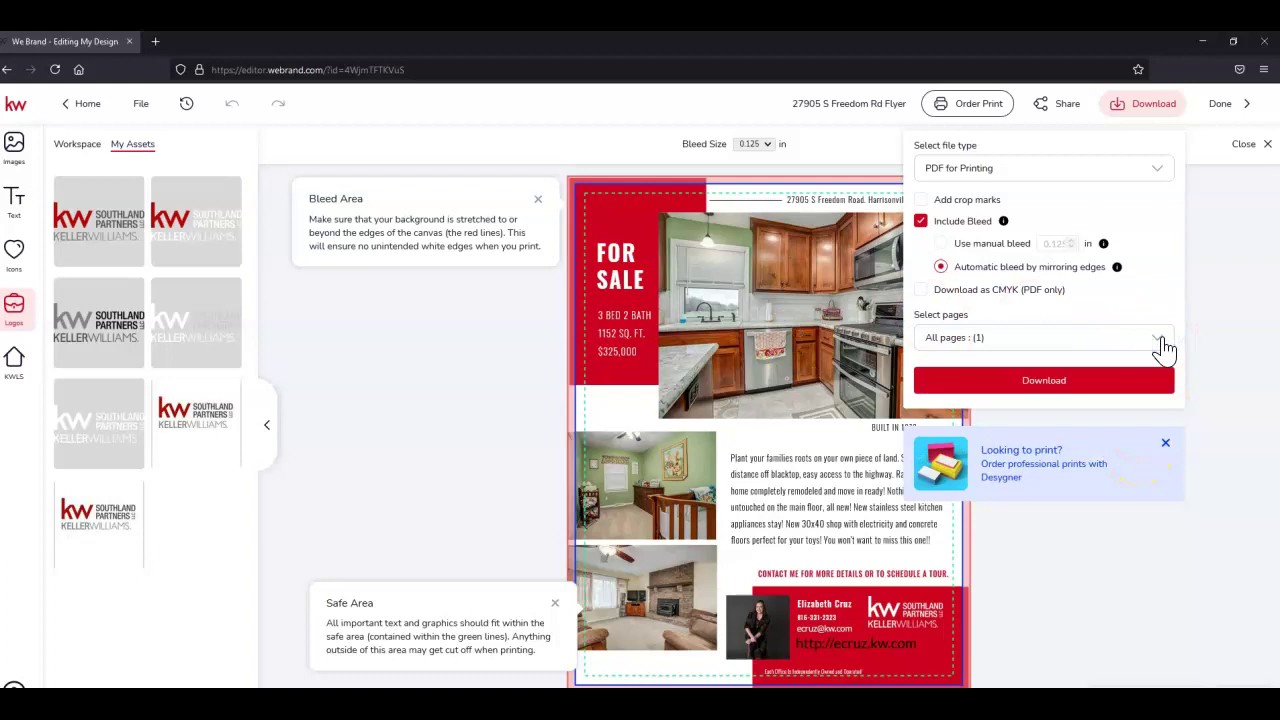
click(1058, 388)
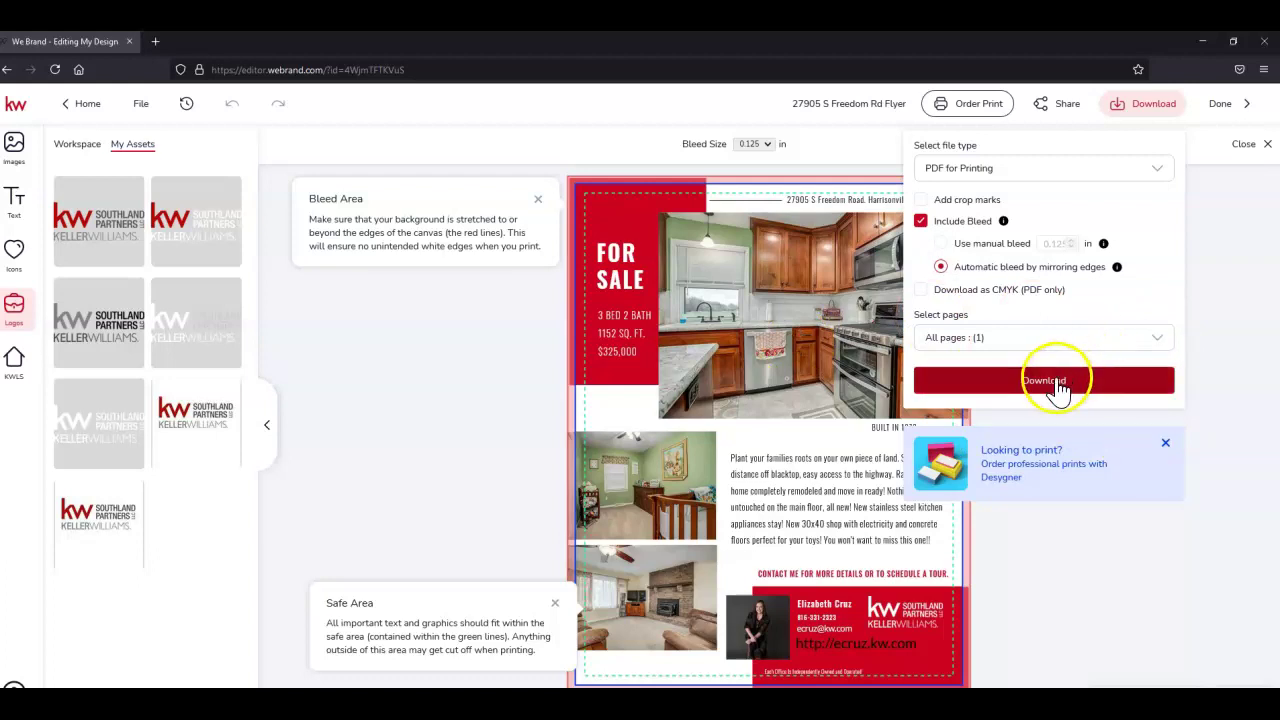
click(1091, 390)
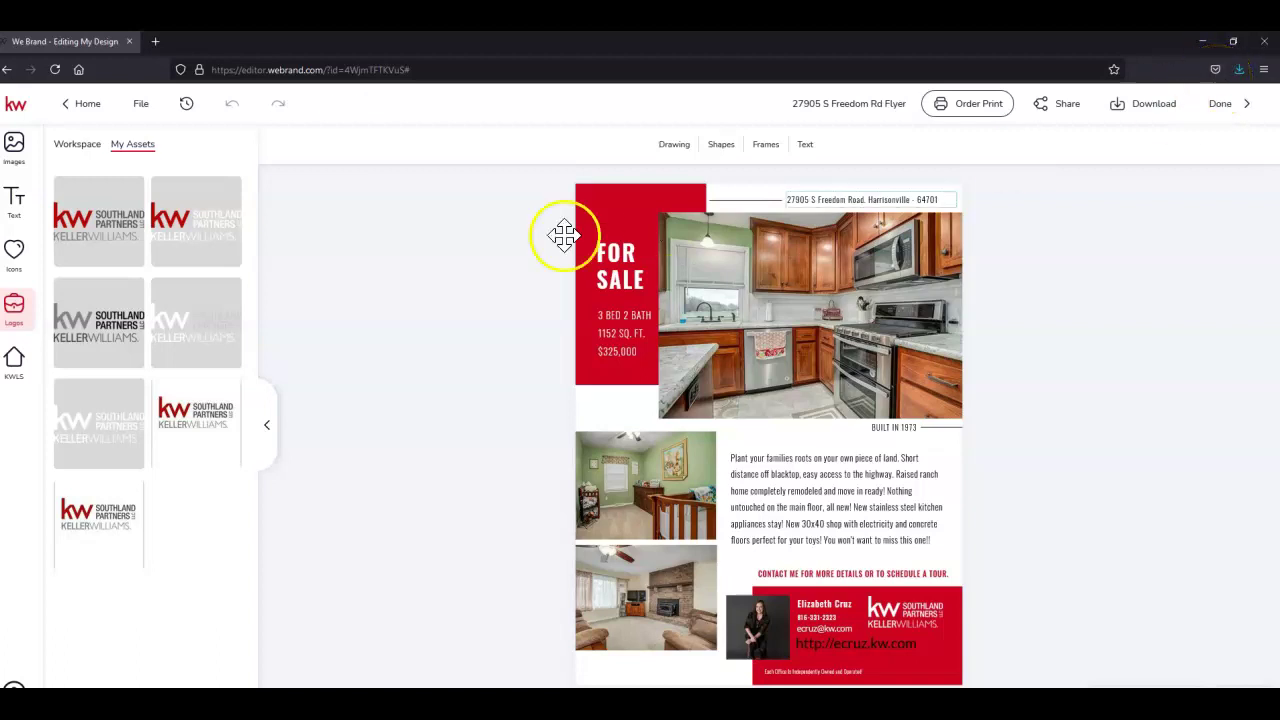
click(1239, 72)
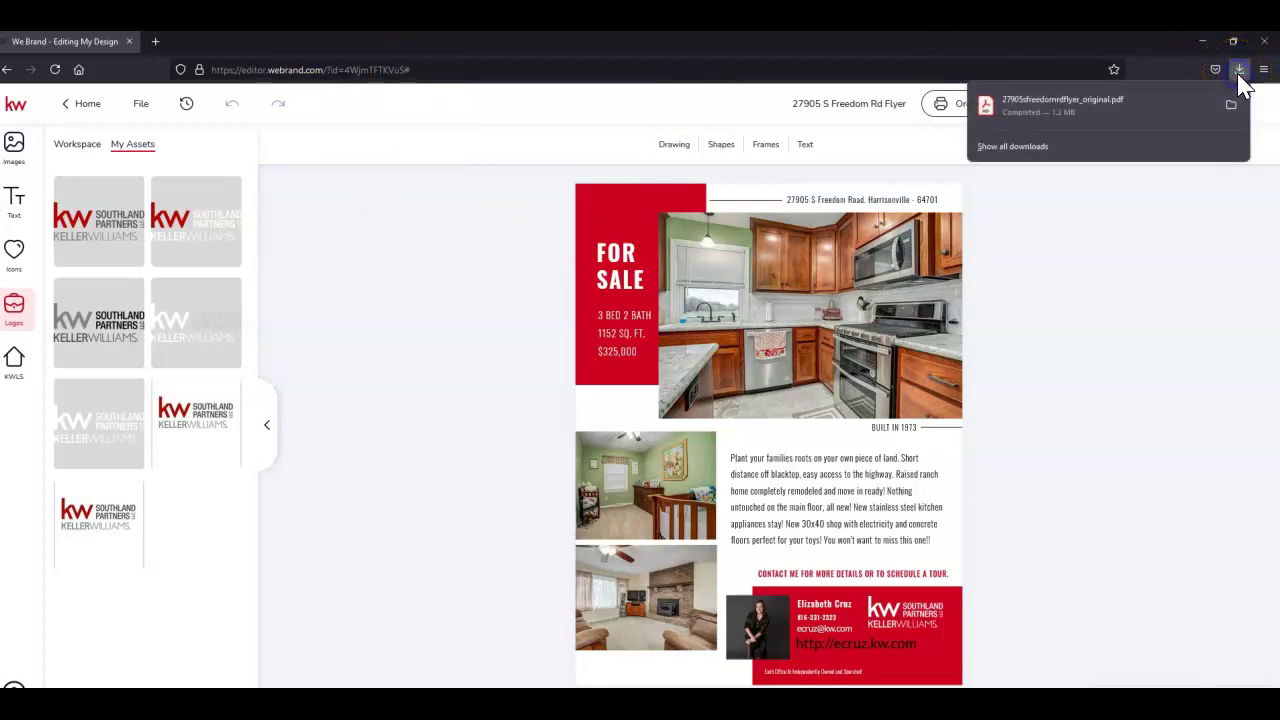
click(1056, 105)
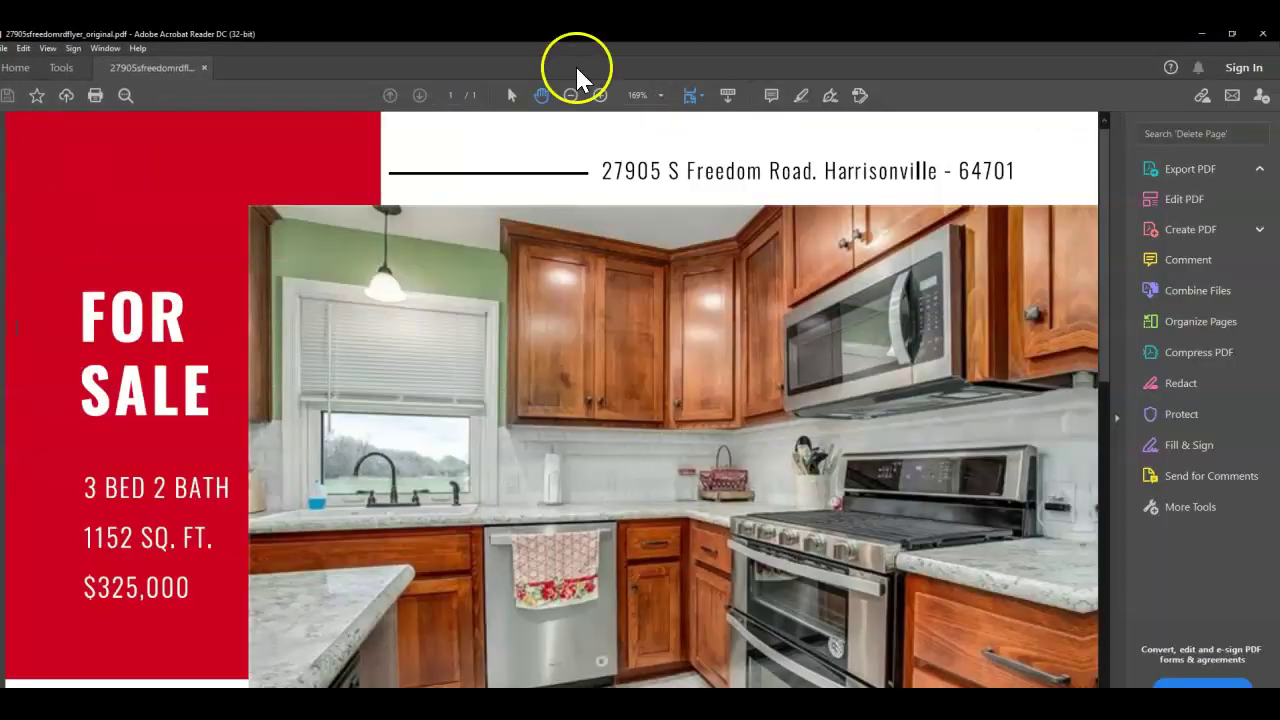
click(700, 96)
click(711, 132)
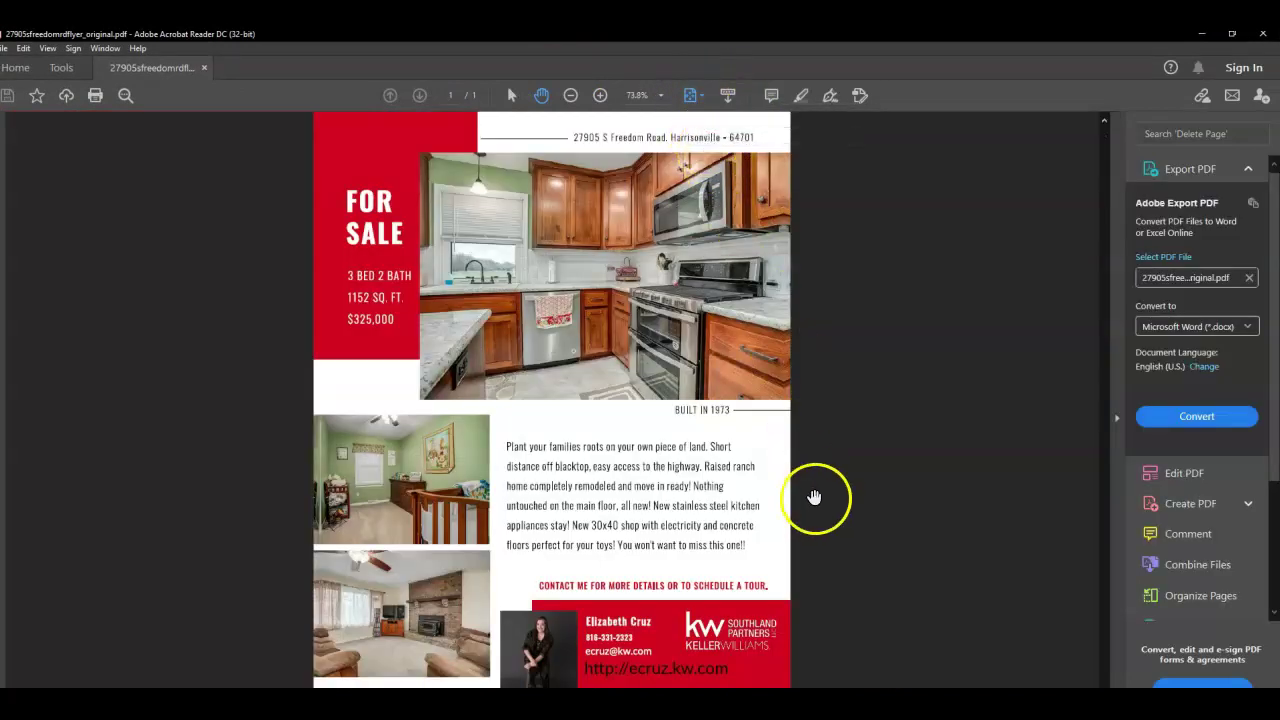